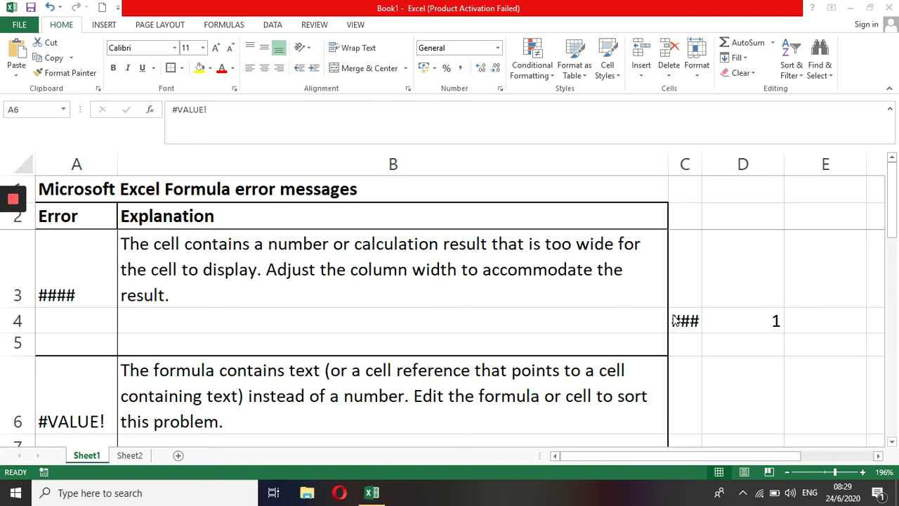
Autofit the width of column C so its number fits in the cell.
click(700, 160)
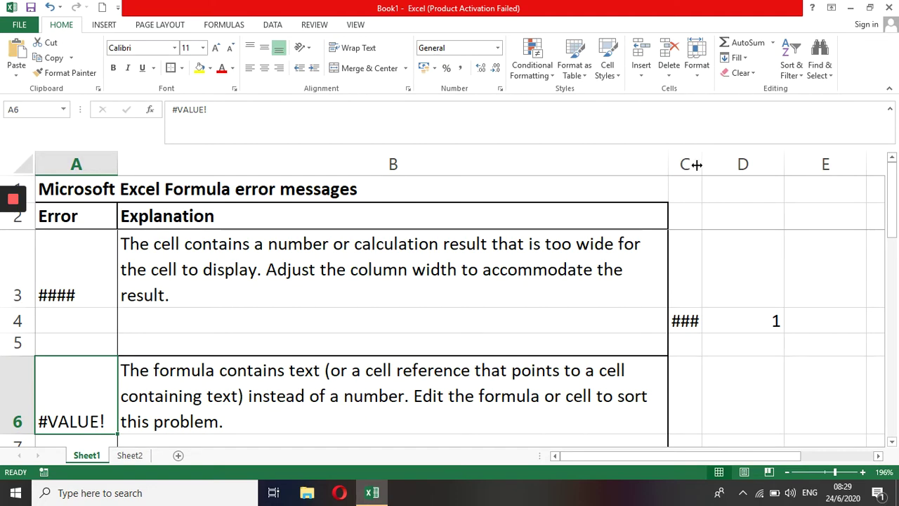
double_click(701, 164)
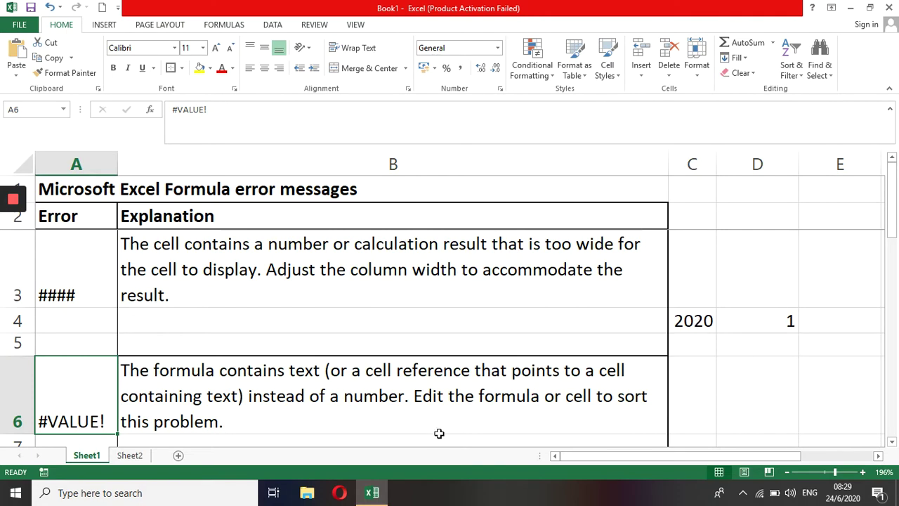
Enter 2 in cell C7 and 1 in cell D7, beside the #VALUE! explanation.
click(338, 398)
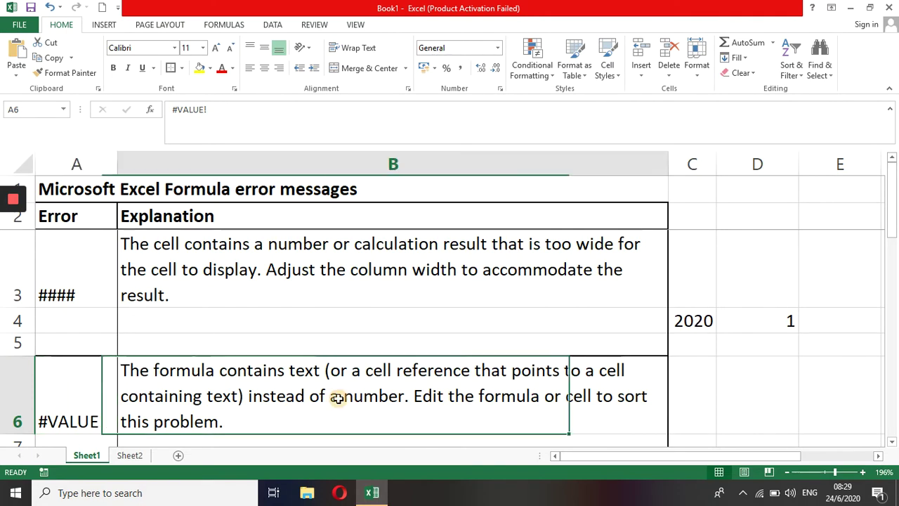
key(Down)
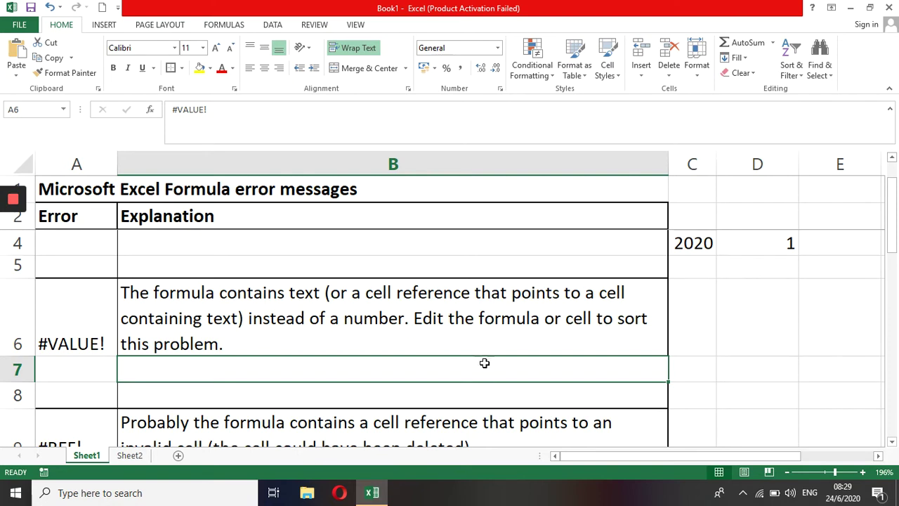
click(695, 372)
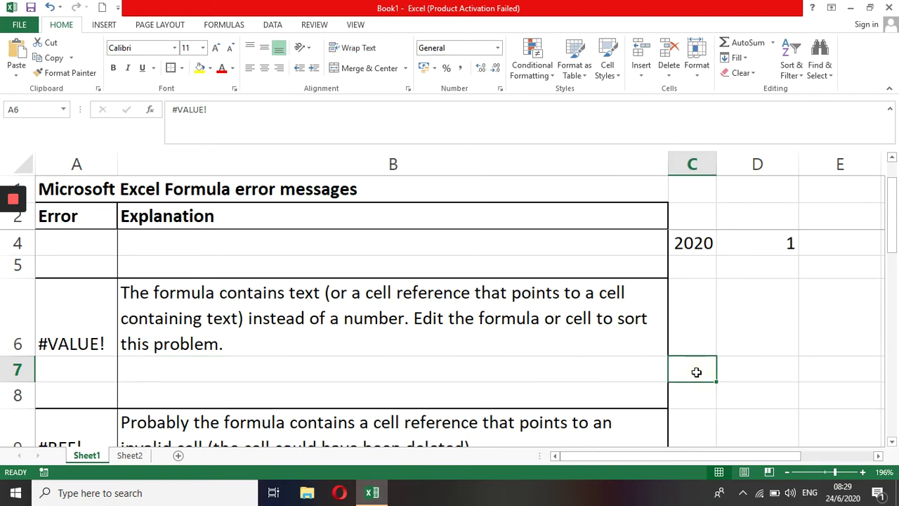
text(2)
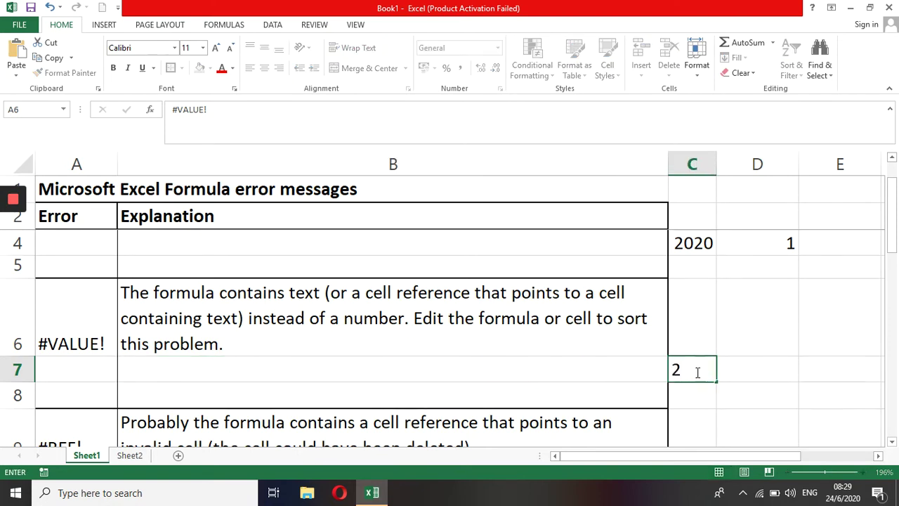
key(Tab)
text(1)
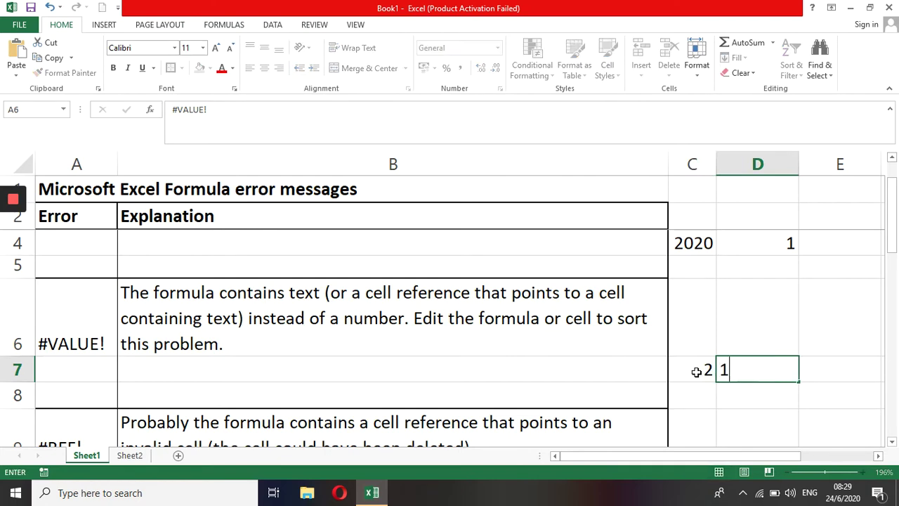
key(Tab)
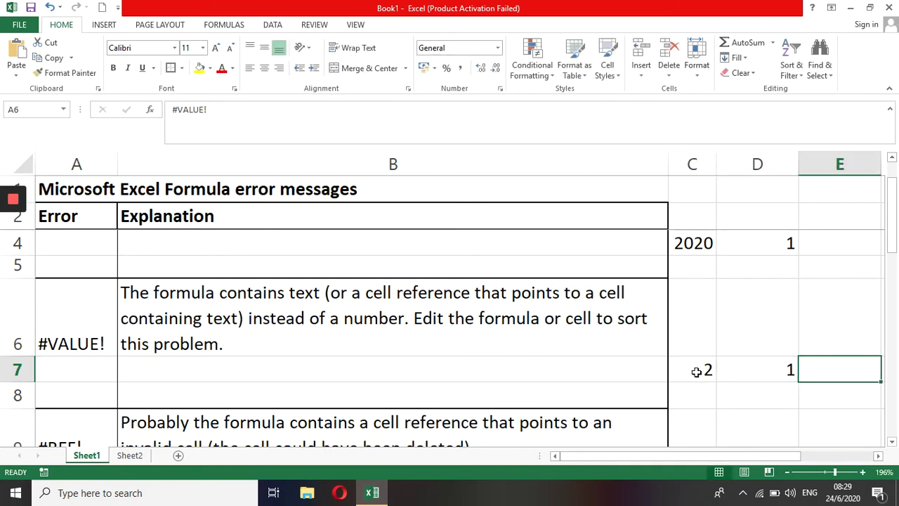
Enter the formula =C7+D7 in cell E7.
text(=)
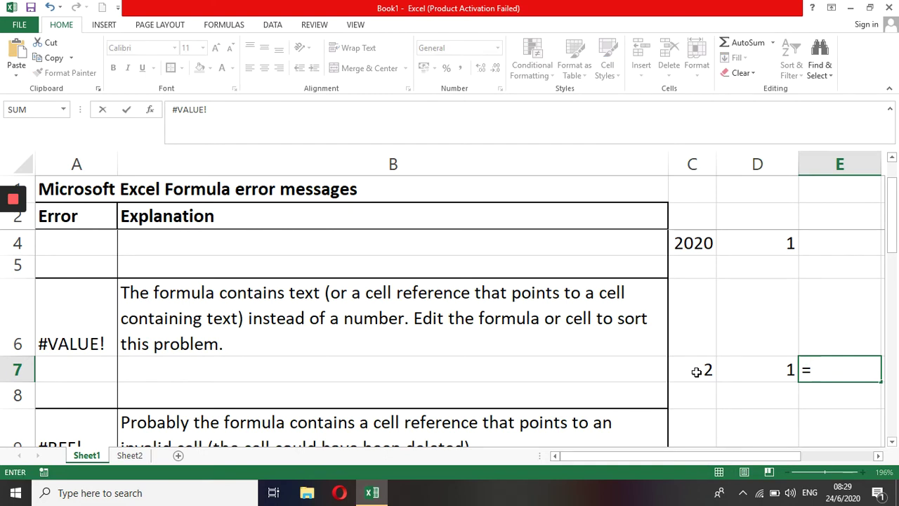
click(696, 373)
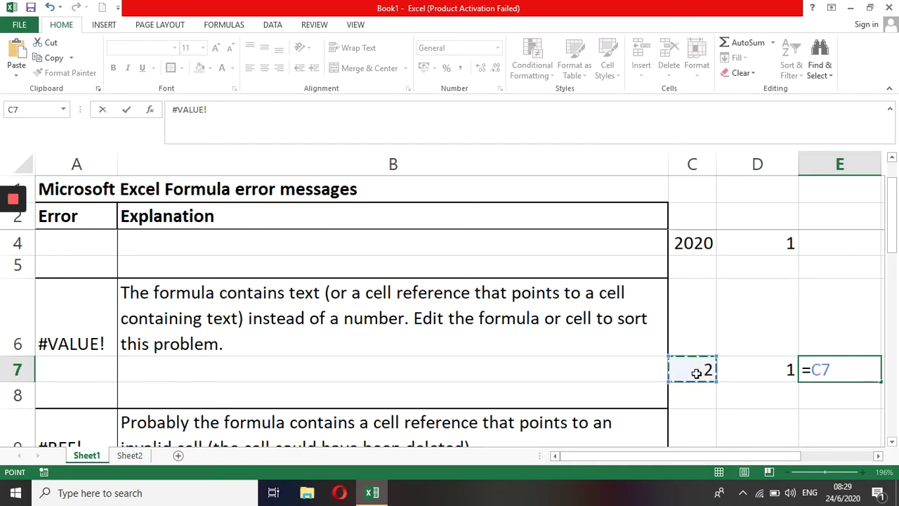
text(+)
click(746, 371)
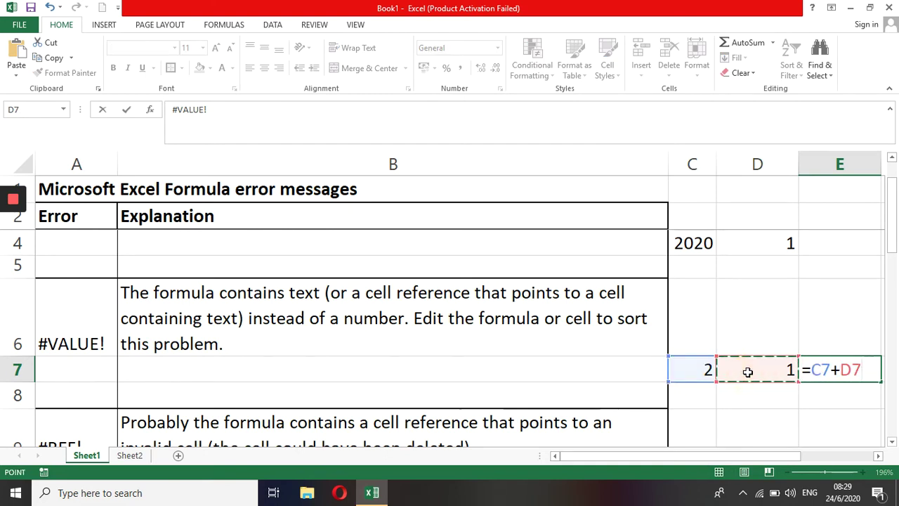
key(Return)
key(Up)
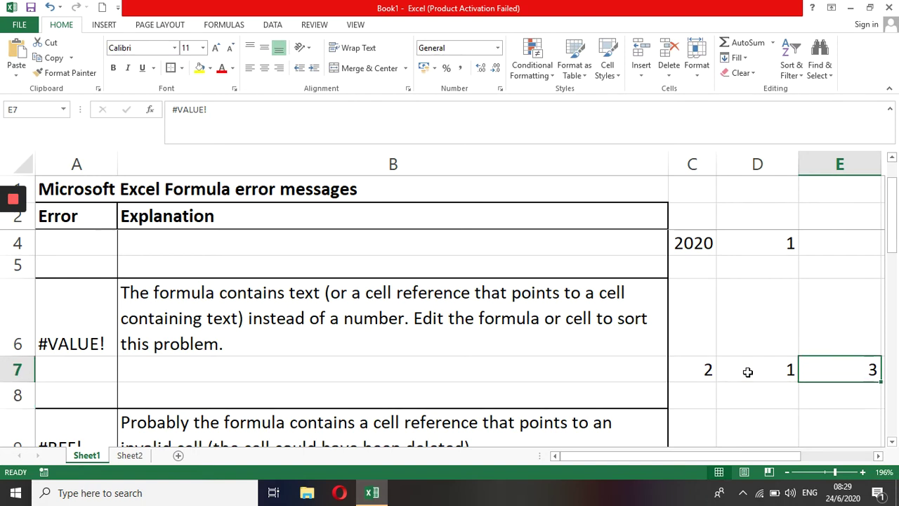
Replace the number in D7 with the letter i and inspect the formula in E7.
click(748, 372)
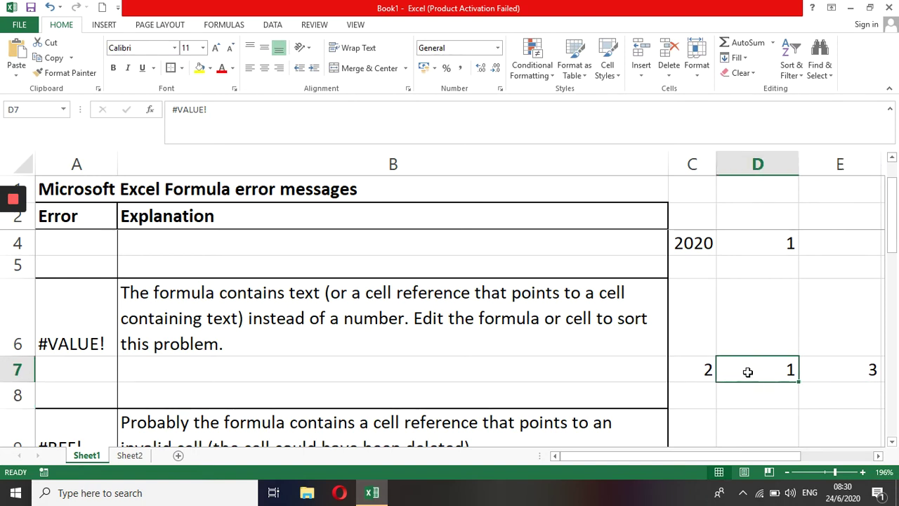
text(i)
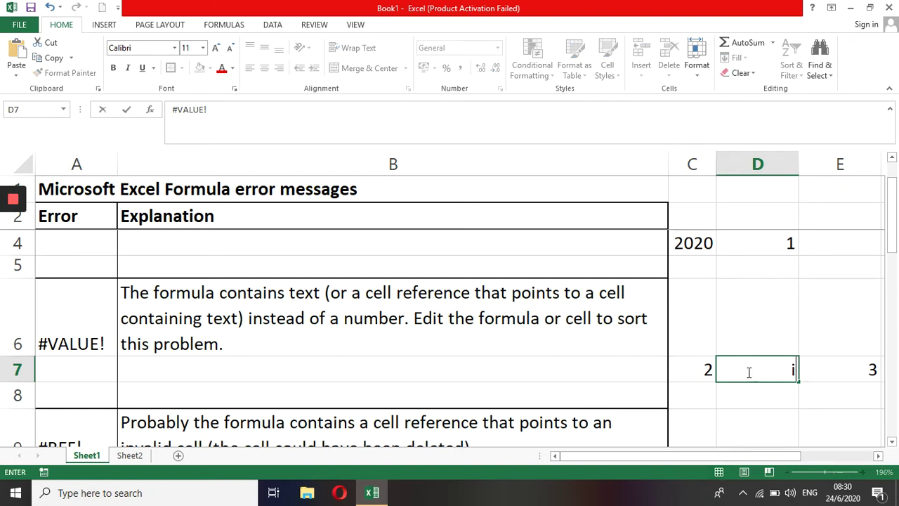
key(Return)
key(Right)
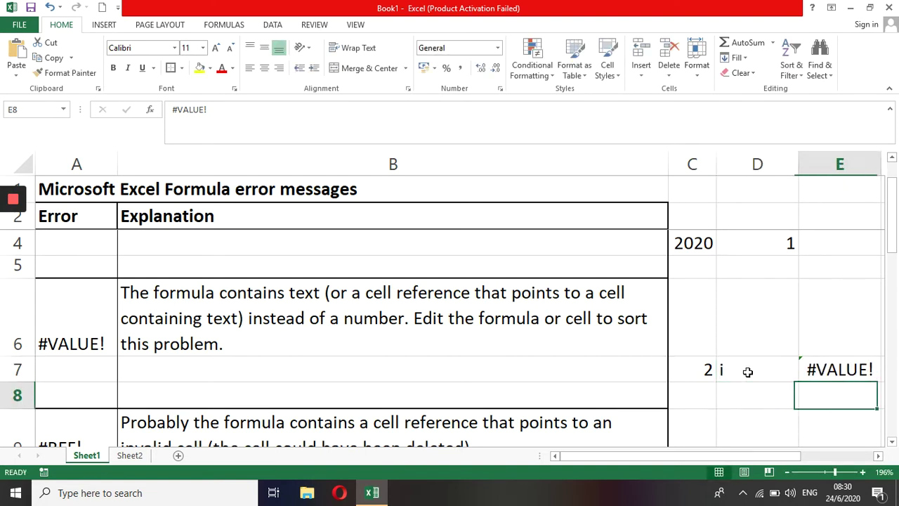
key(Up)
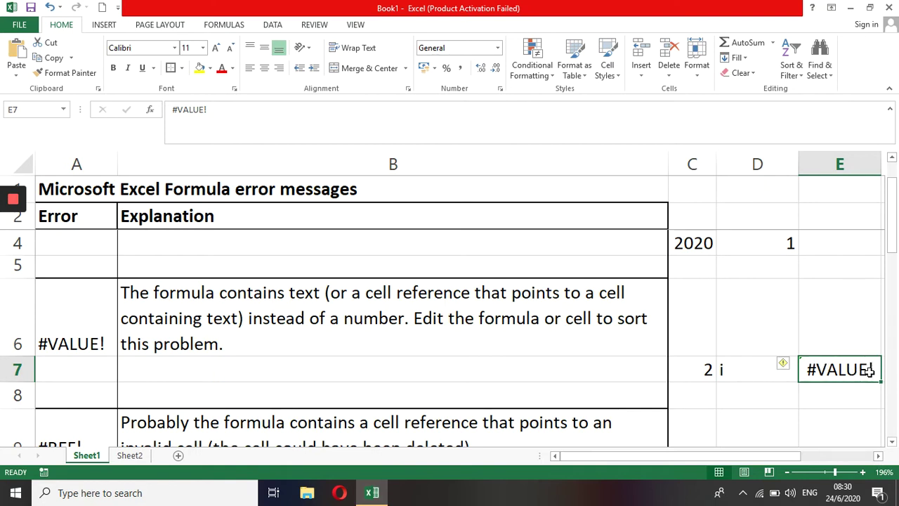
double_click(824, 369)
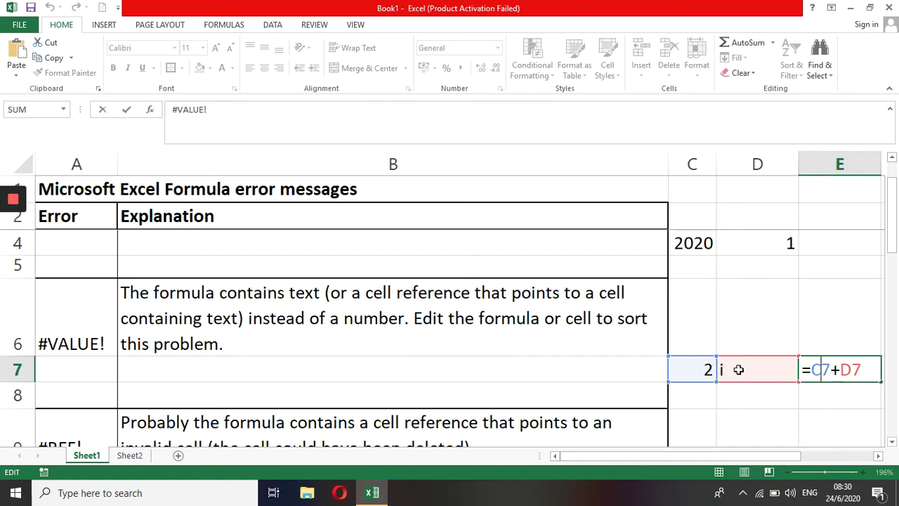
key(ctrl+Return)
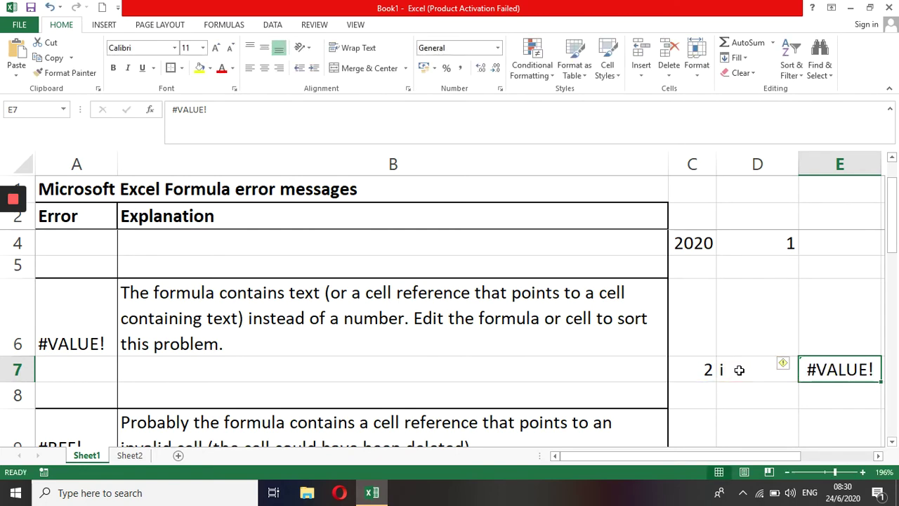
Set cell D7 to the number 1.
click(739, 370)
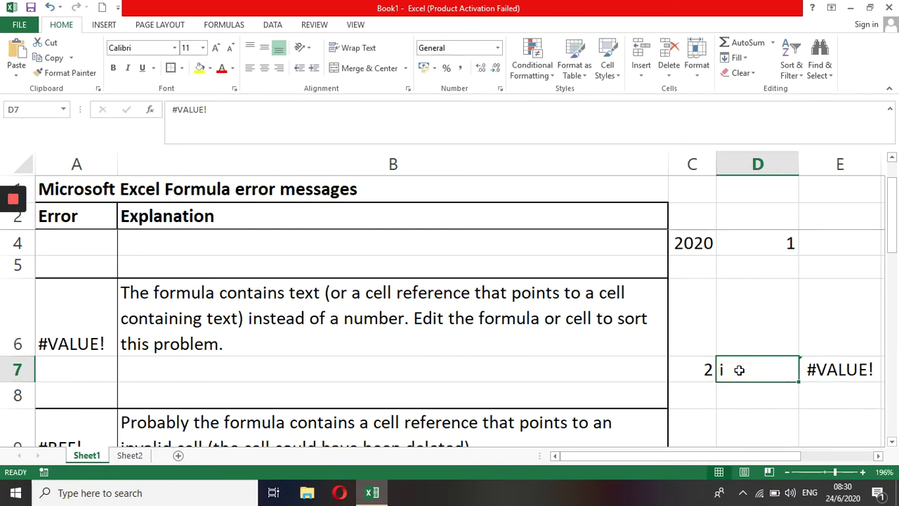
text(1)
key(Return)
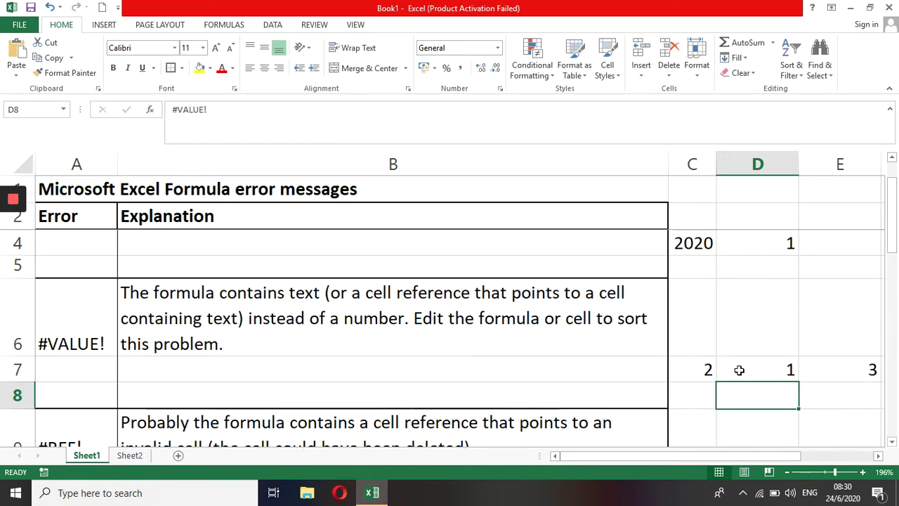
Delete the whole of column D to demonstrate the #REF! error, and select the formula cell in row 7.
key(Down)
key(Down)
key(Down)
key(Down)
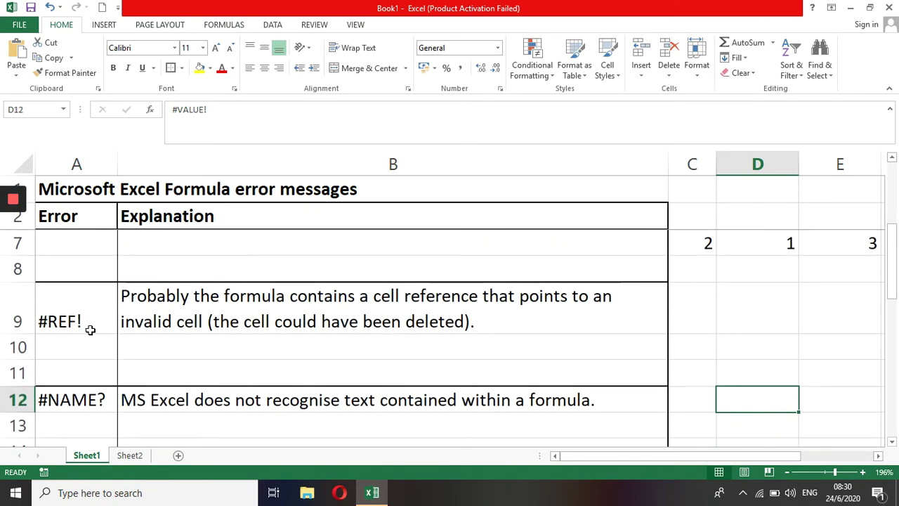
click(87, 324)
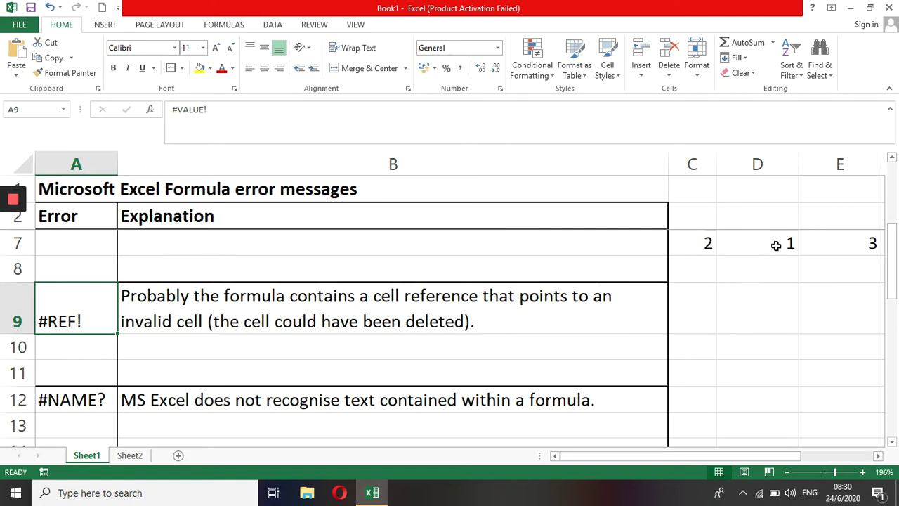
click(822, 242)
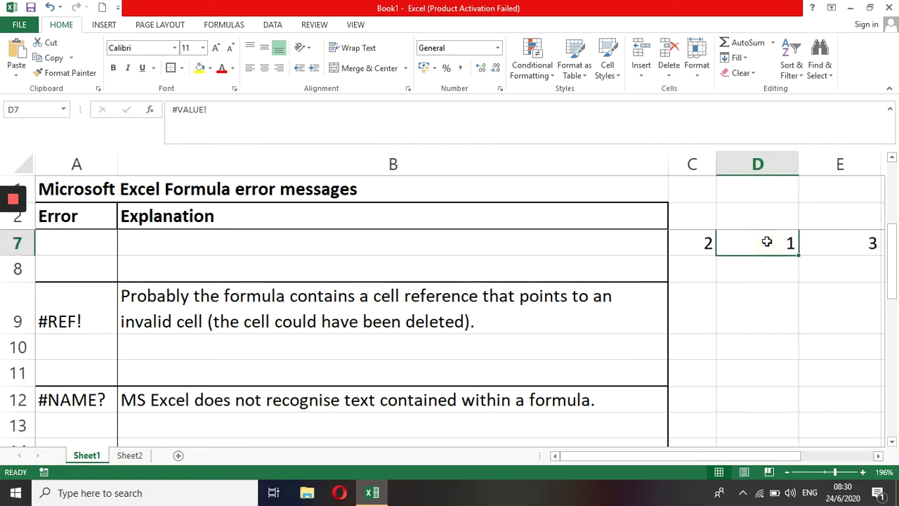
click(779, 164)
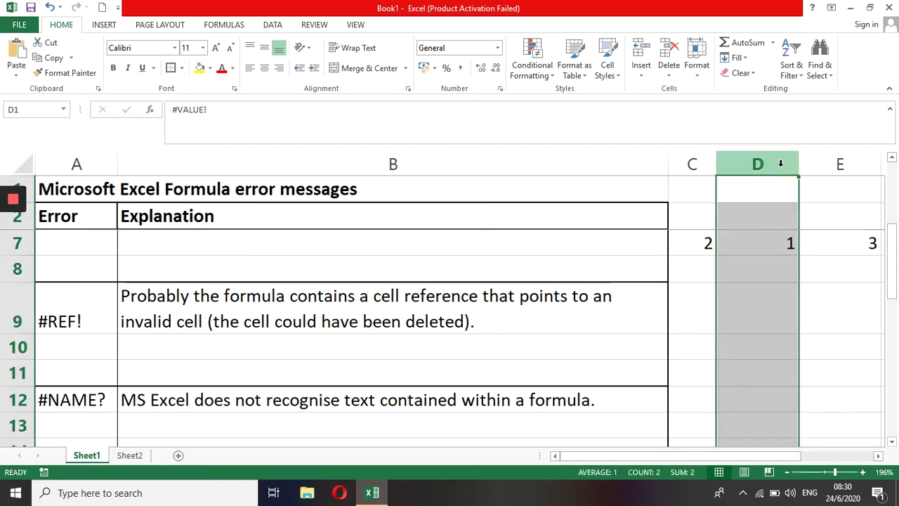
right_click(780, 166)
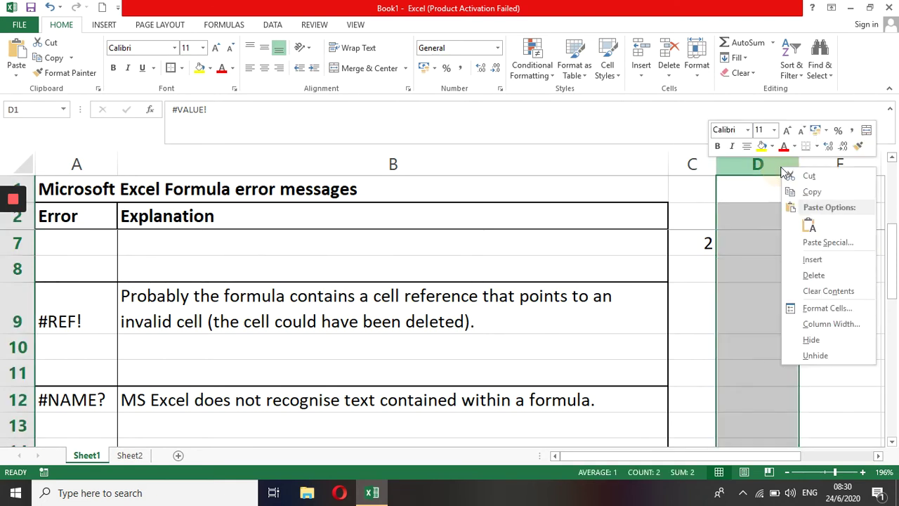
click(811, 275)
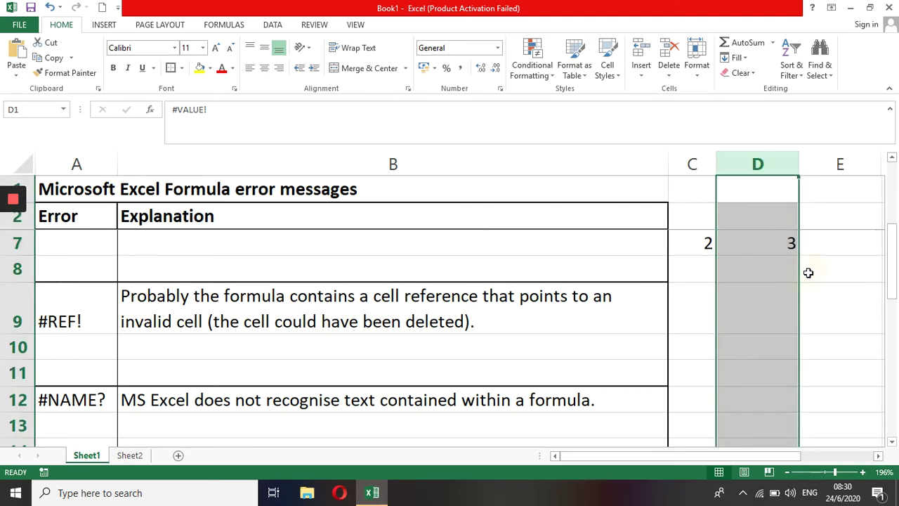
click(754, 237)
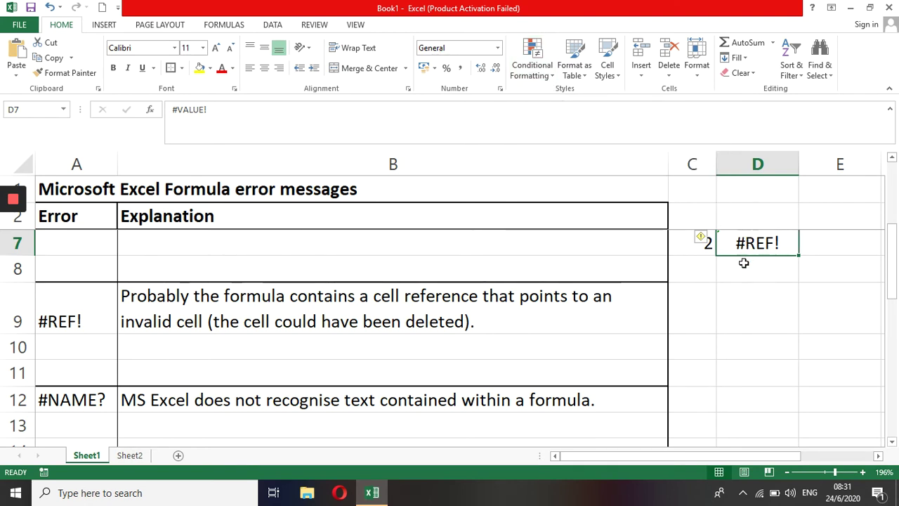
Enter the formula =2+1 in cell D12, beside the #NAME? explanation.
click(524, 402)
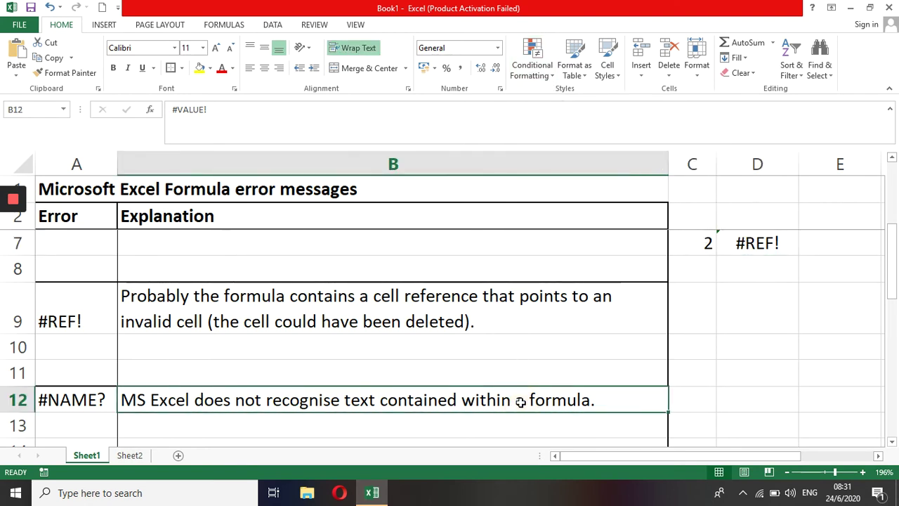
key(Return)
key(Left)
key(Up)
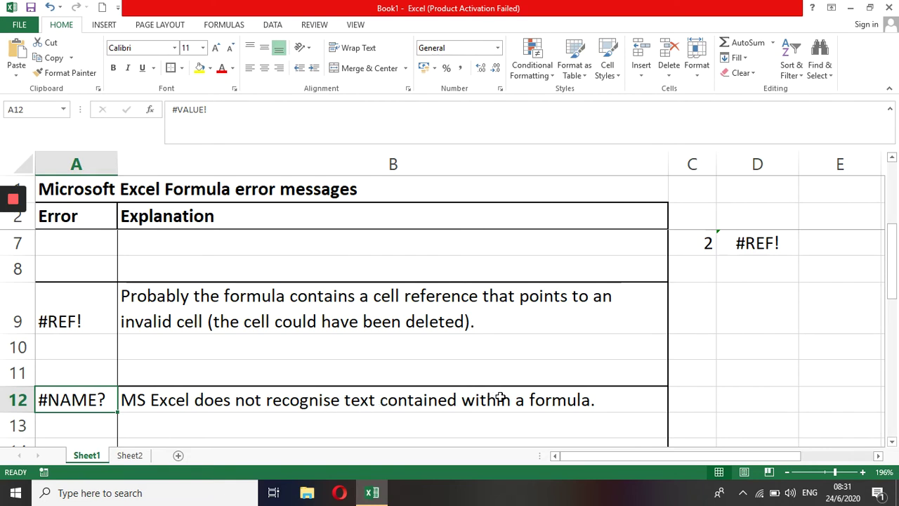
click(719, 405)
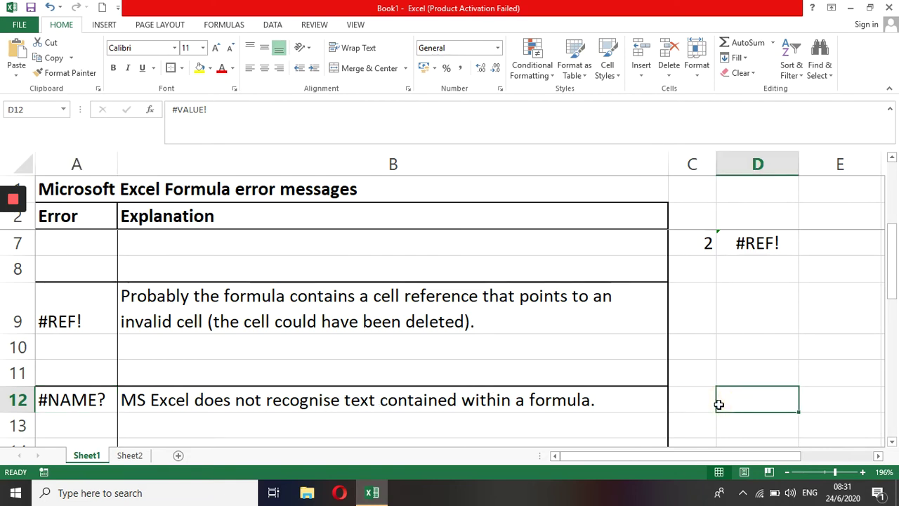
text(=)
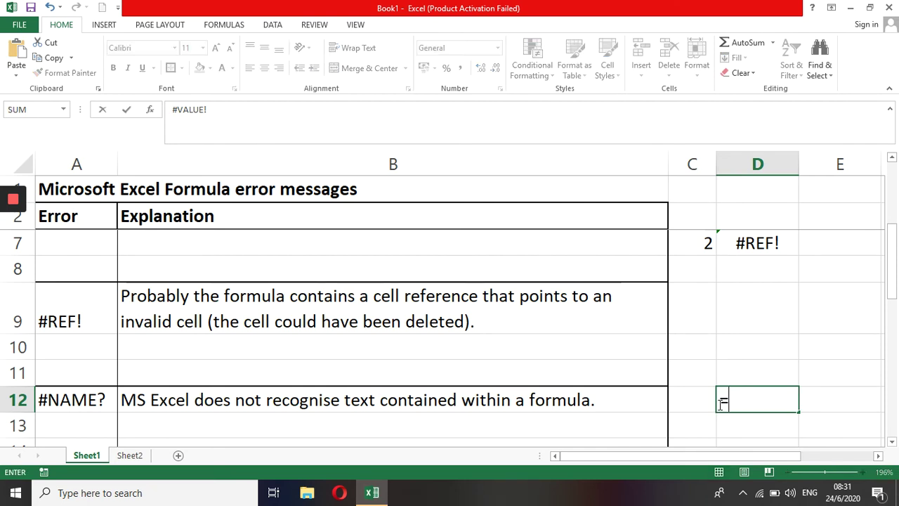
text(2+1)
key(Return)
Replace the formula in D12 with =2+i to demonstrate the #NAME? error.
click(719, 404)
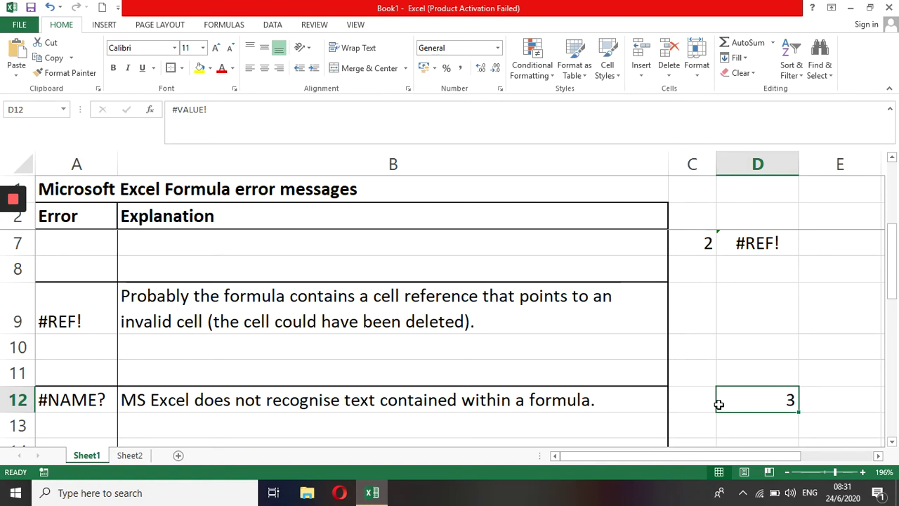
text(=2+)
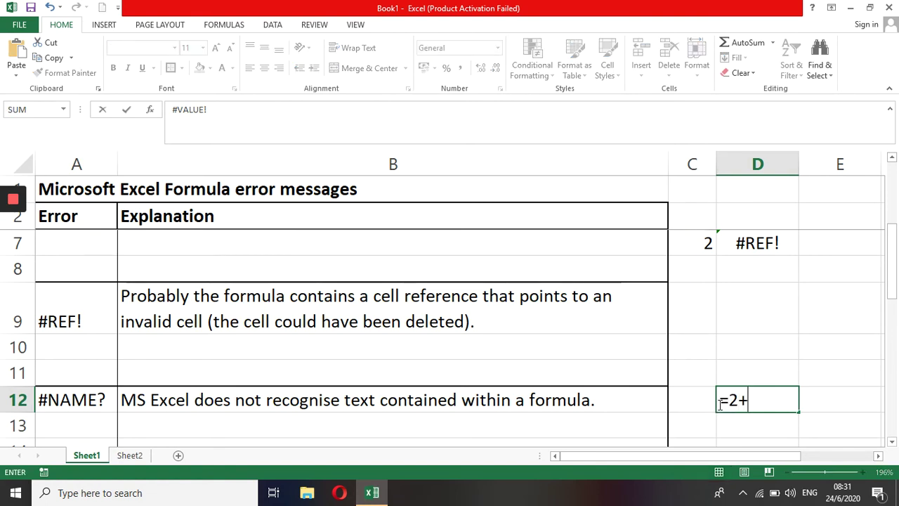
text(i)
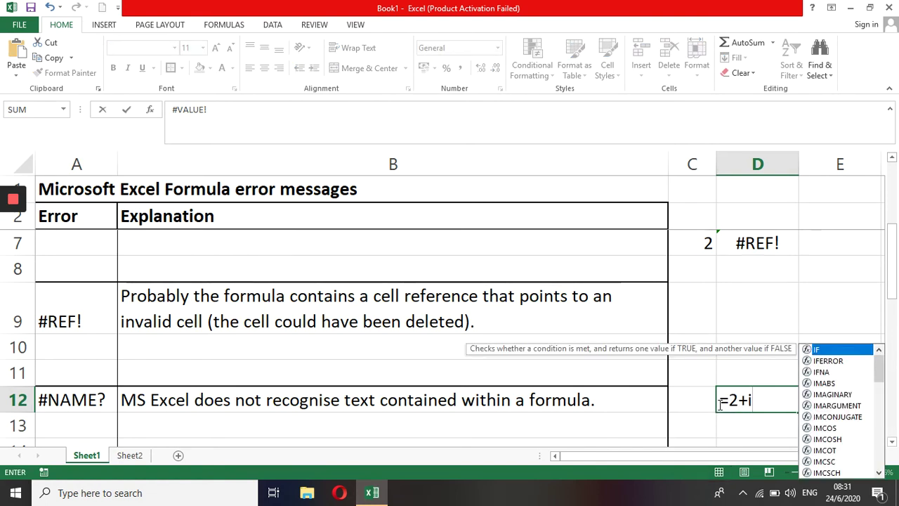
key(Return)
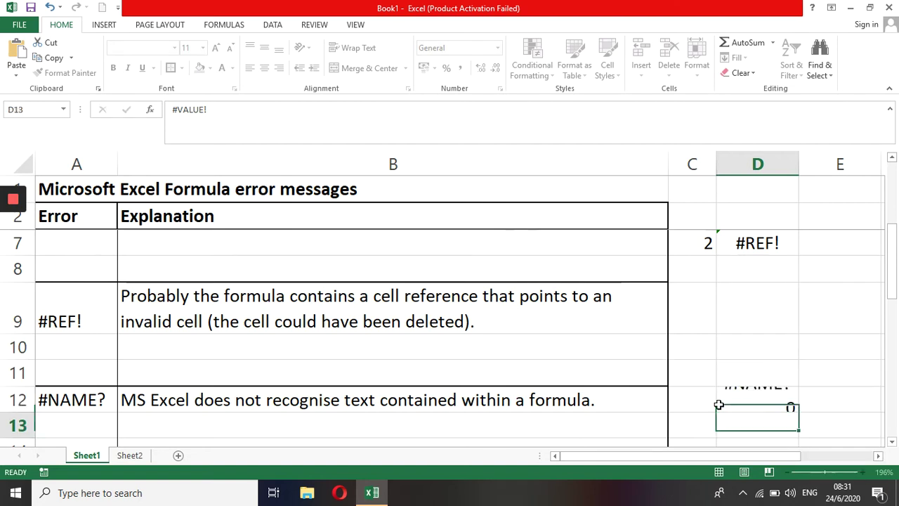
Correct the formula in D12 to =2+1 by replacing the letter i with the number 1.
click(788, 400)
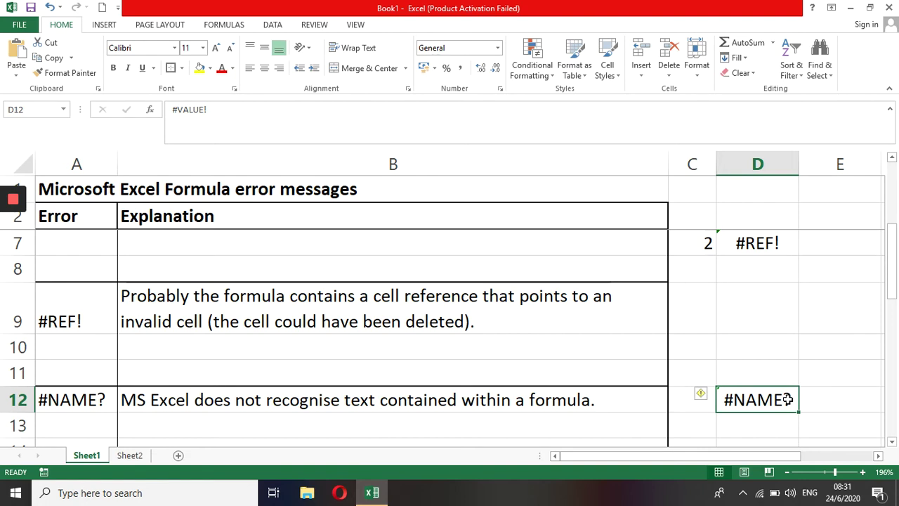
double_click(775, 399)
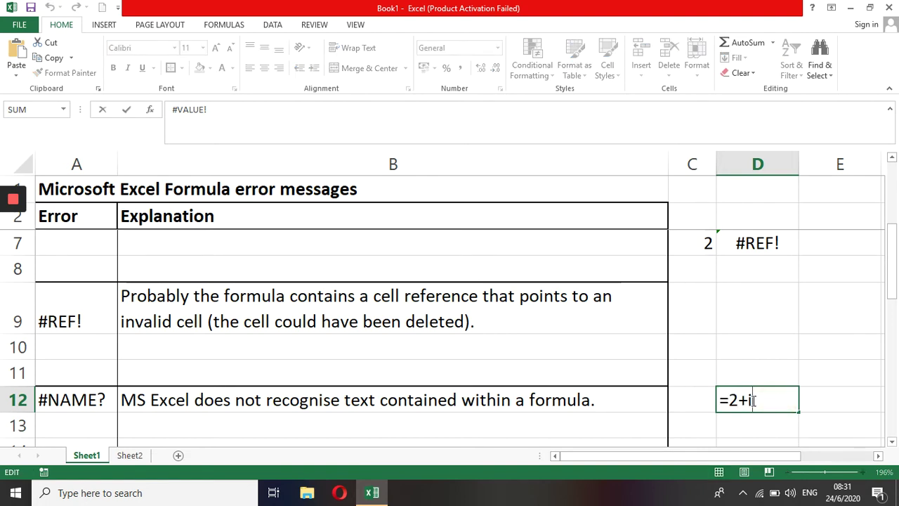
key(BackSpace)
key(Return)
key(Return)
key(Return)
key(Return)
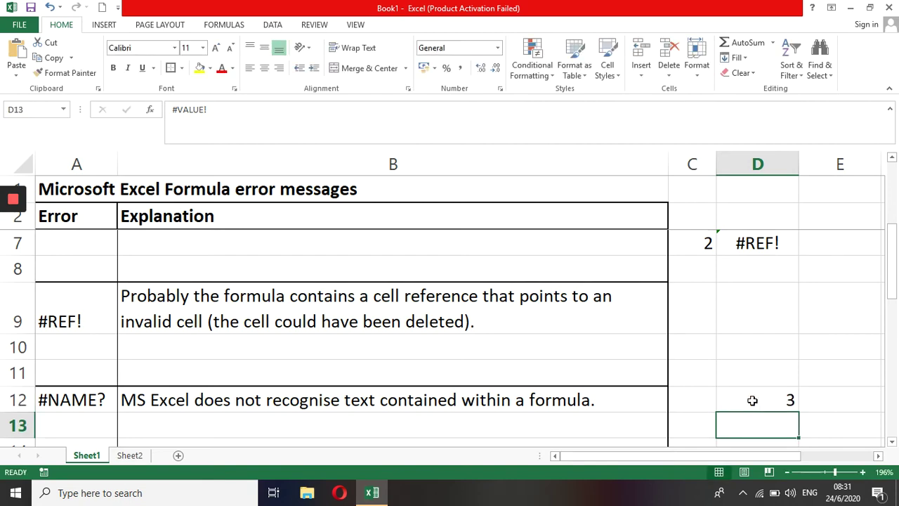
click(751, 400)
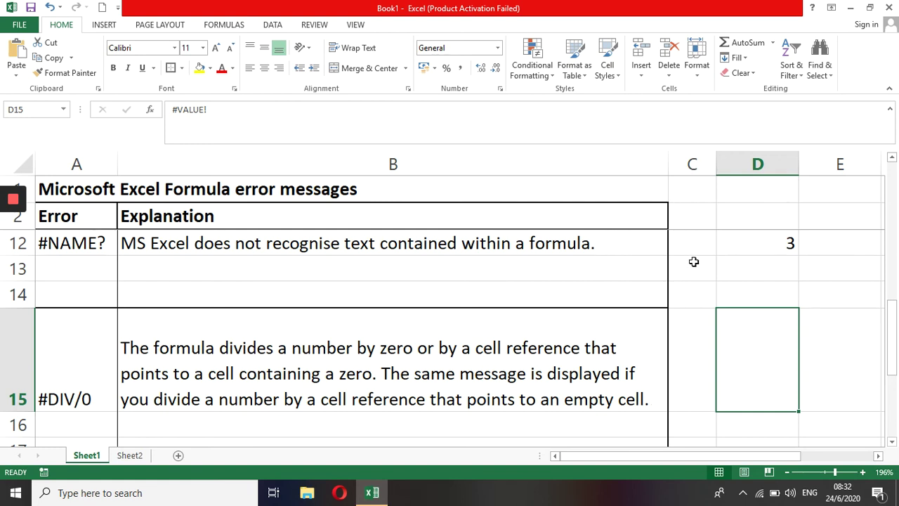
Enter the number 6 in cell C12 and the number 2 in cell D12.
click(700, 239)
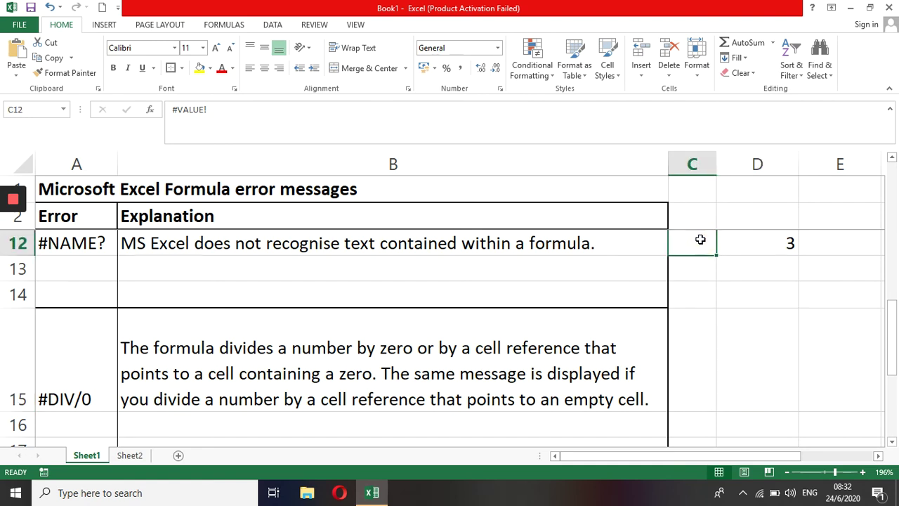
text(6)
key(Tab)
text(2)
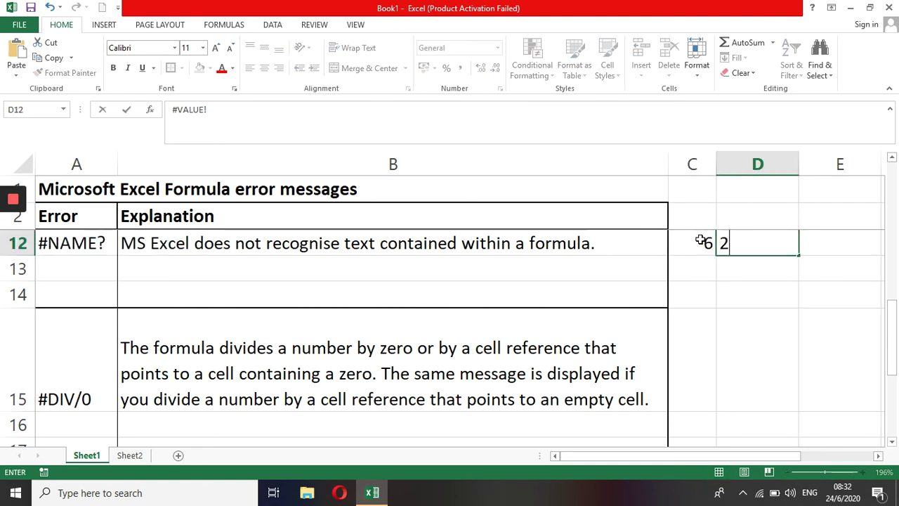
key(Tab)
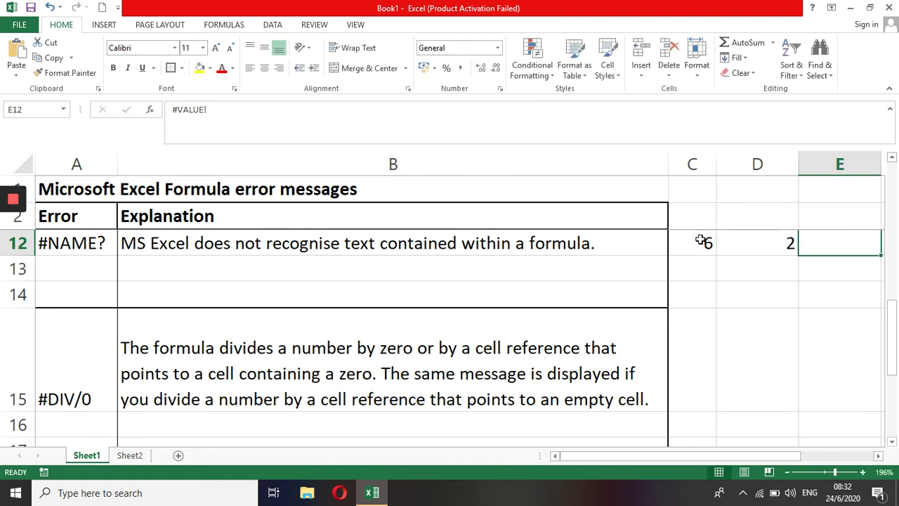
Enter a formula in E12 that divides C12 by D12 (=C12/D12).
text(=)
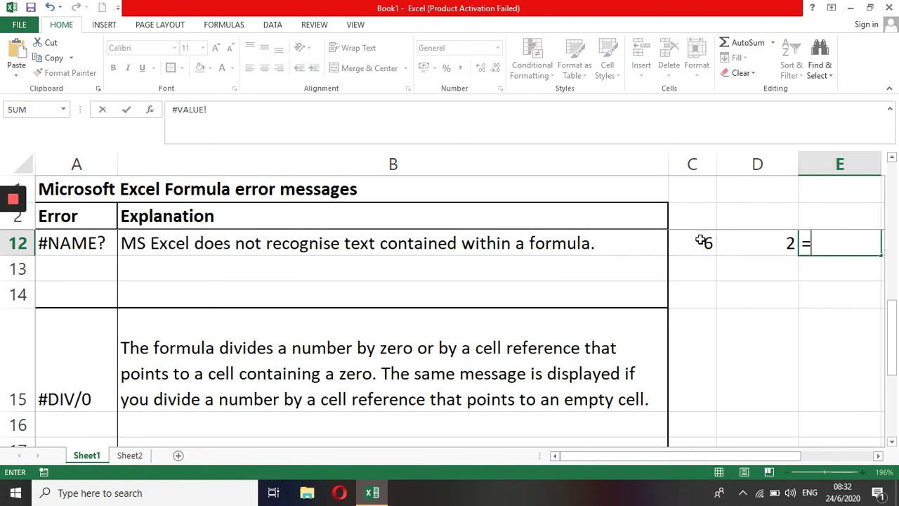
key(Left)
key(Left)
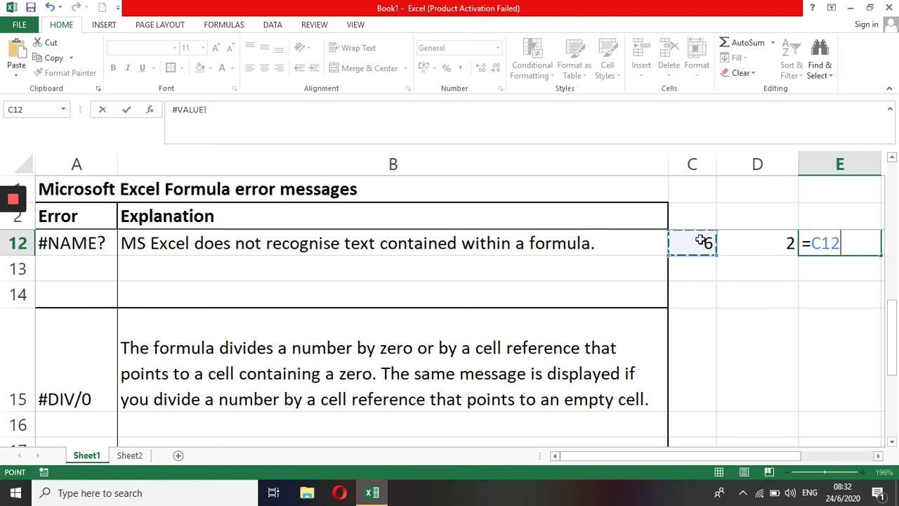
text(/)
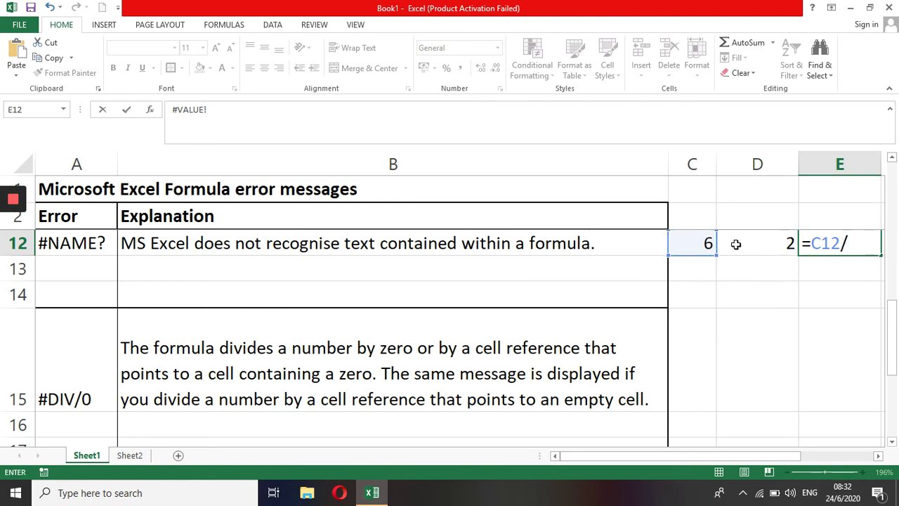
key(Left)
key(Return)
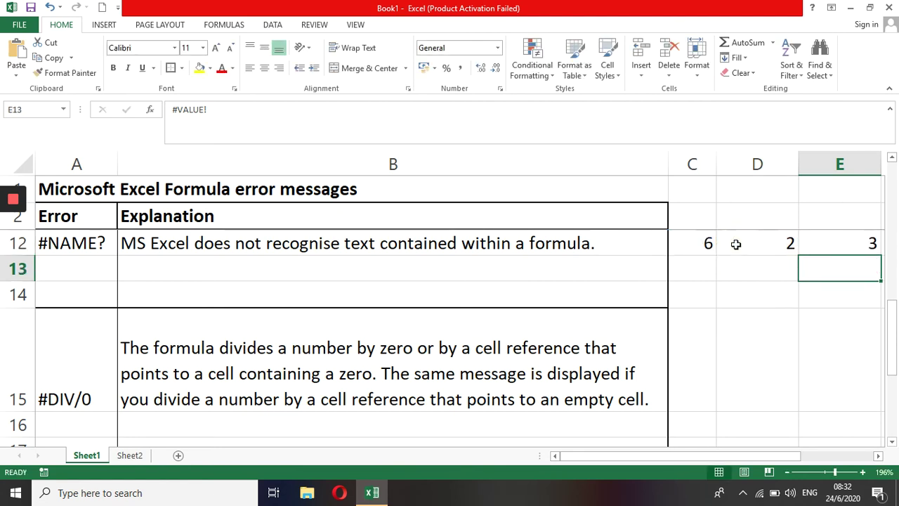
Change the divisor in D12 to 0 to demonstrate the #DIV/0! error, and select the formula cell E12.
key(Up)
key(Left)
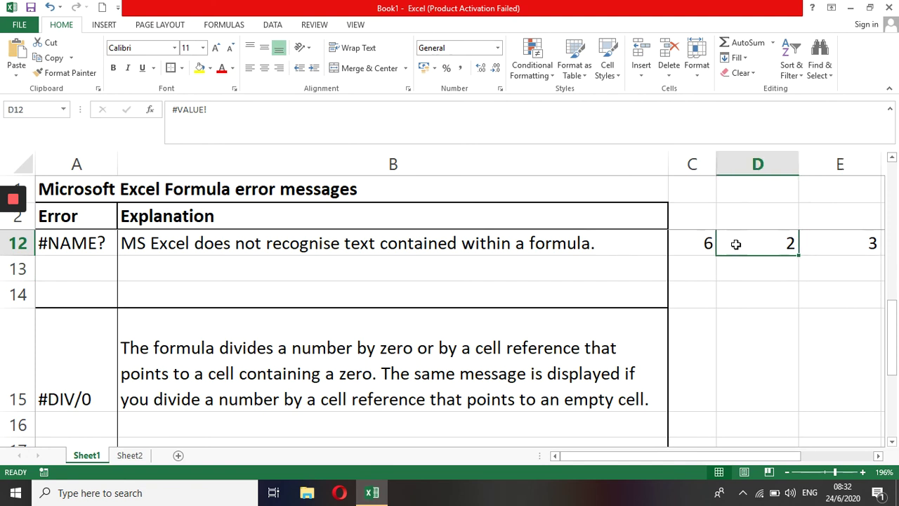
text(0)
key(Return)
key(Right)
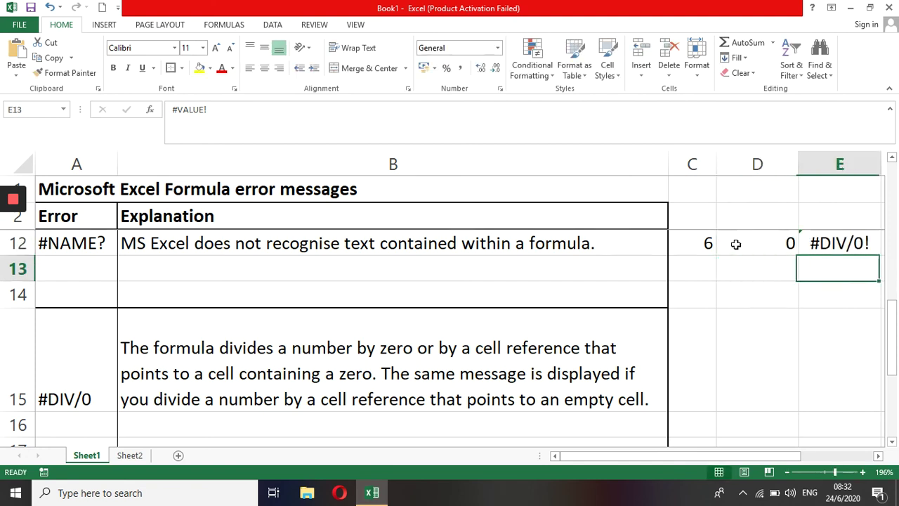
key(Up)
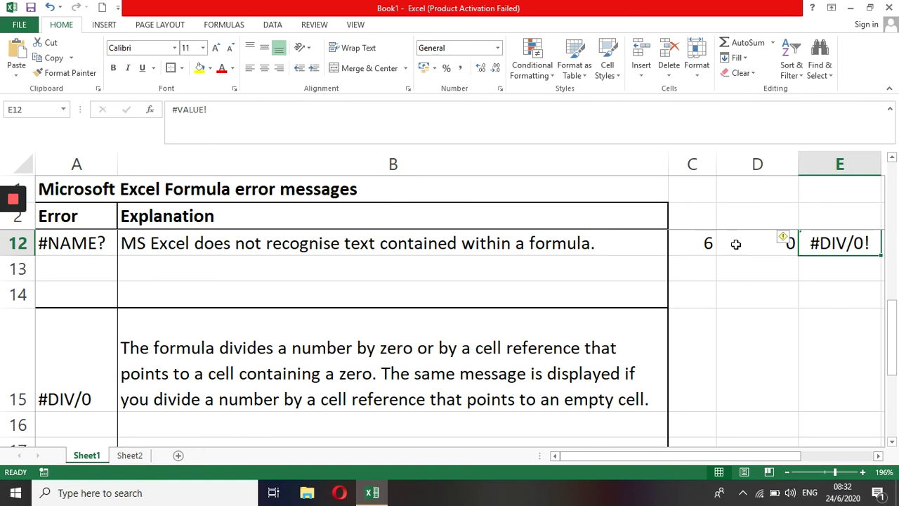
Clear the contents of D12 to demonstrate dividing by an empty cell, and select the formula cell E12.
key(Left)
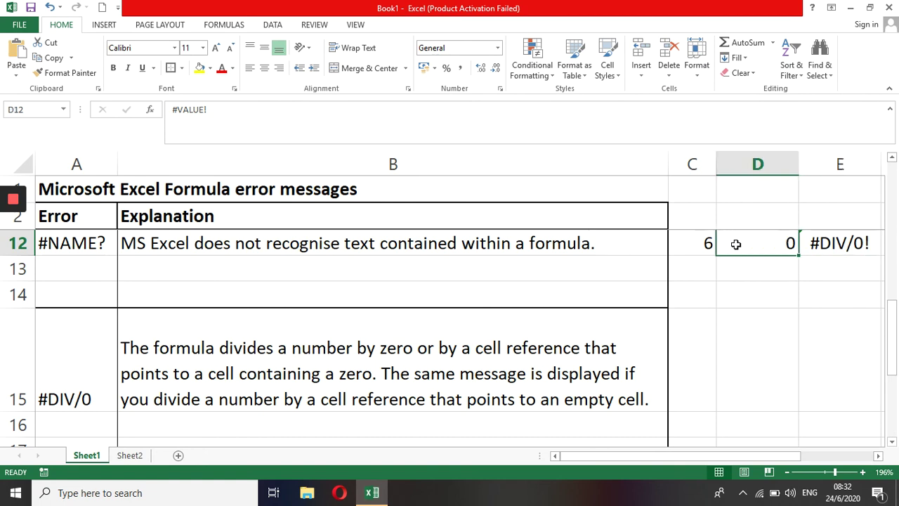
key(Delete)
key(Right)
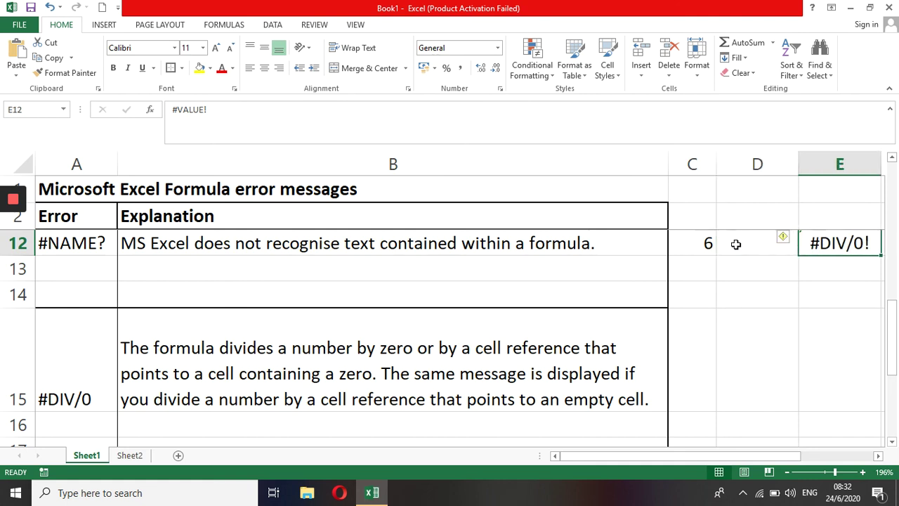
Set the divisor in D12 to 2 to fix the division formula.
key(Left)
text(2)
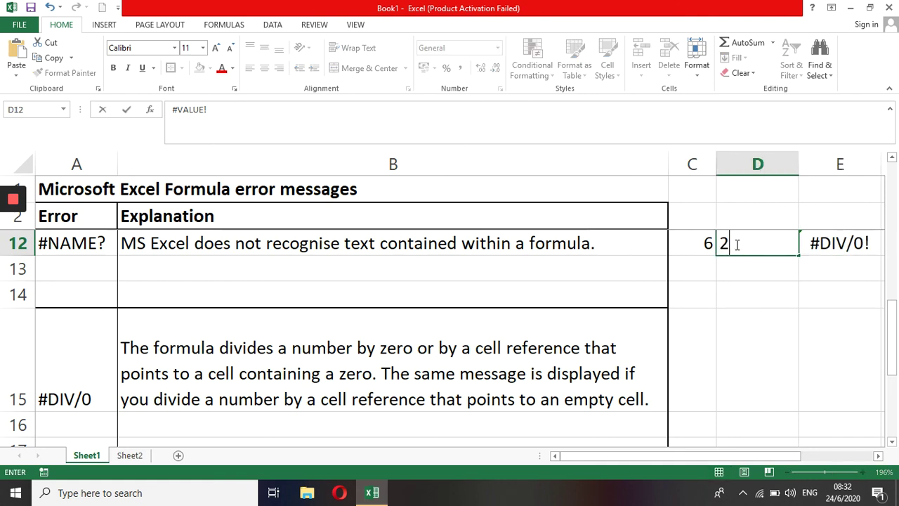
key(Return)
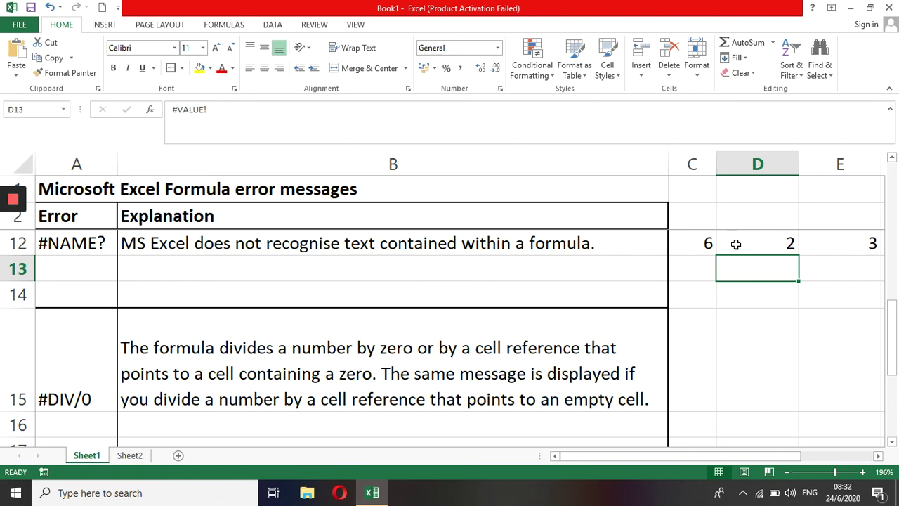